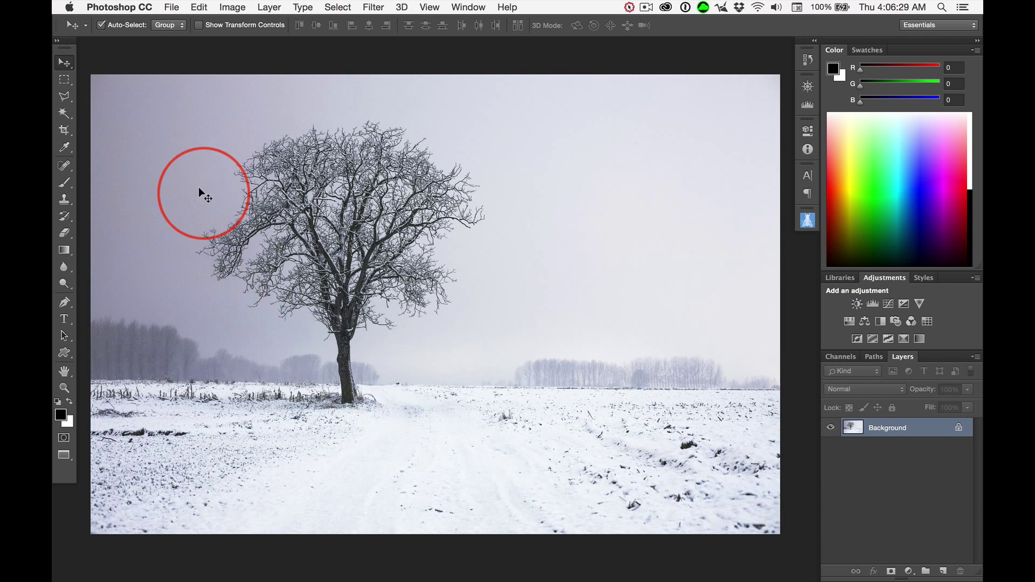
Step: Straighten the photo with the Crop tool's Straighten option along the snowy horizon line and commit the crop
{"action": "key", "text": "c"}
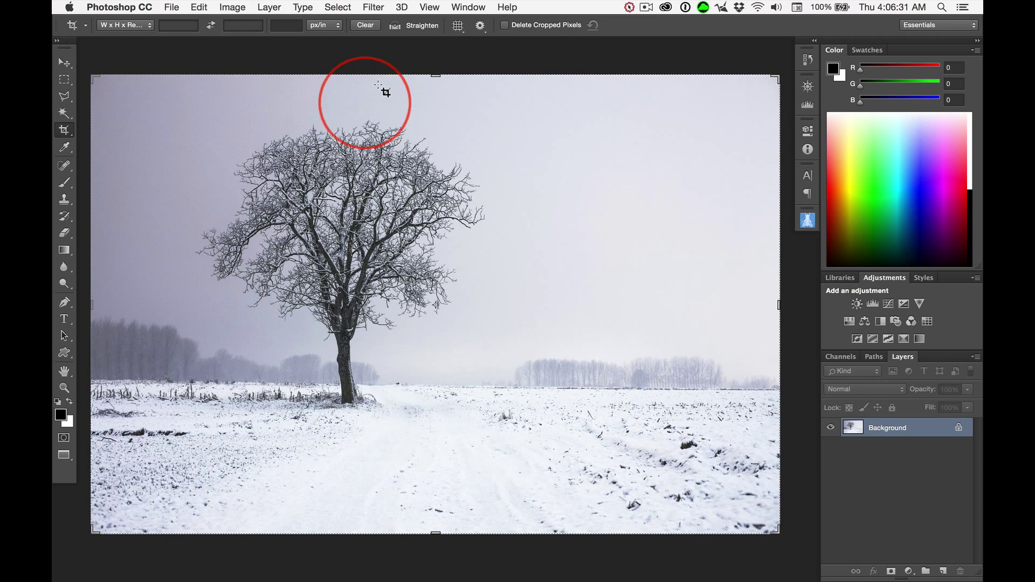
{"action": "left_click", "coordinate": [395, 25]}
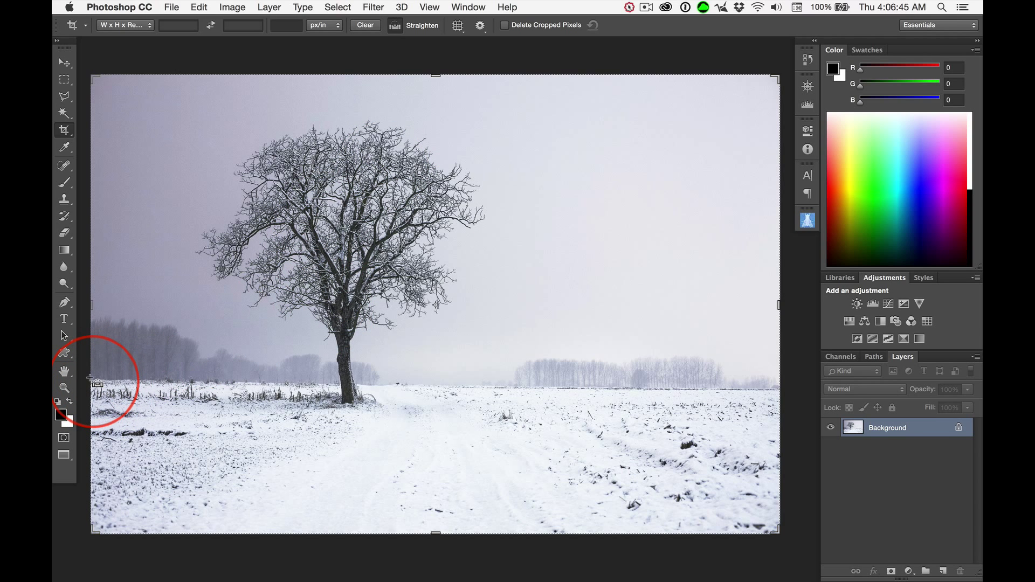
{"action": "left_click_drag", "start_coordinate": [90, 379], "coordinate": [773, 388]}
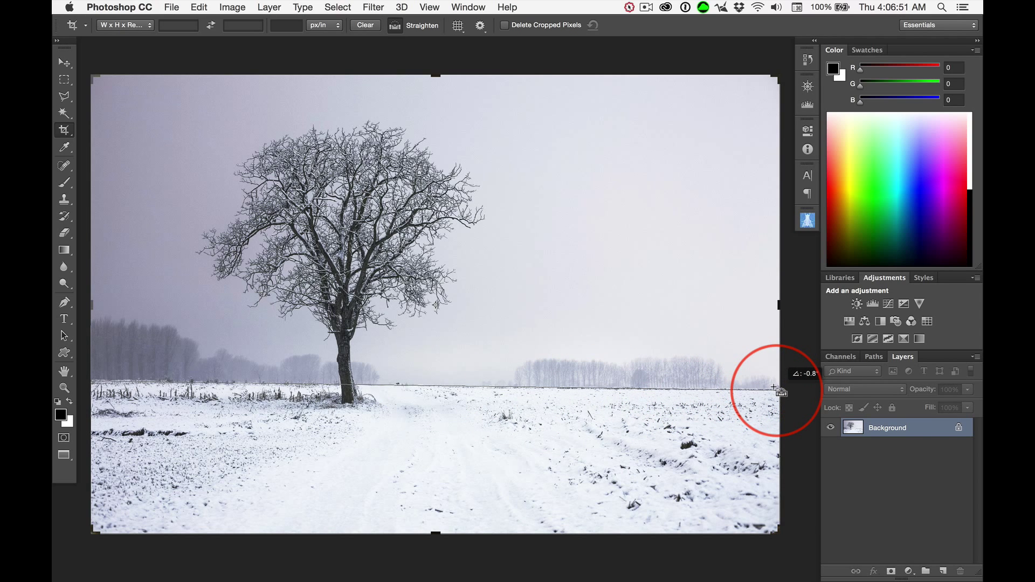
{"action": "left_click_drag", "start_coordinate": [774, 386], "coordinate": [774, 389]}
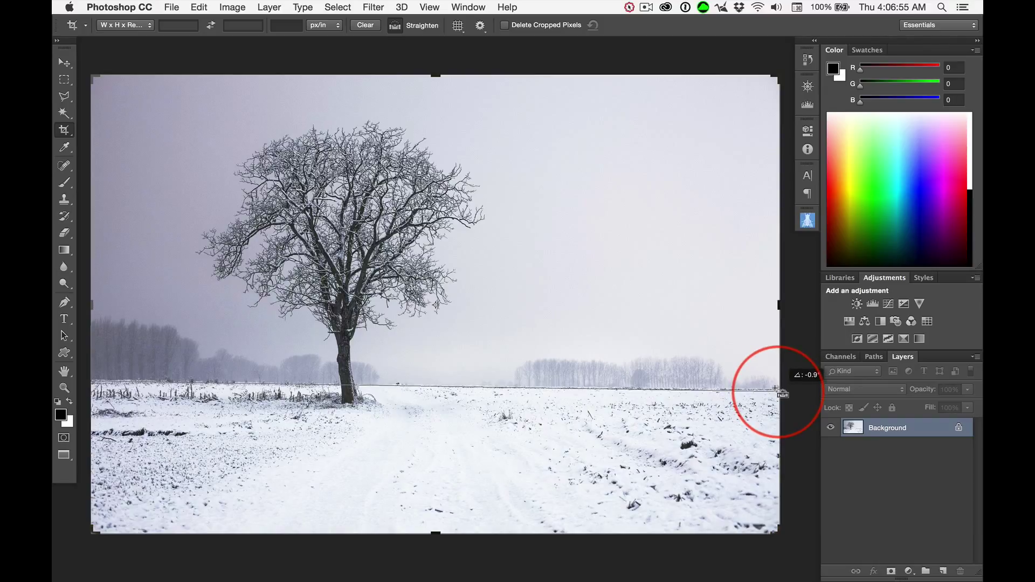
{"action": "left_click_drag", "start_coordinate": [775, 388], "coordinate": [774, 388]}
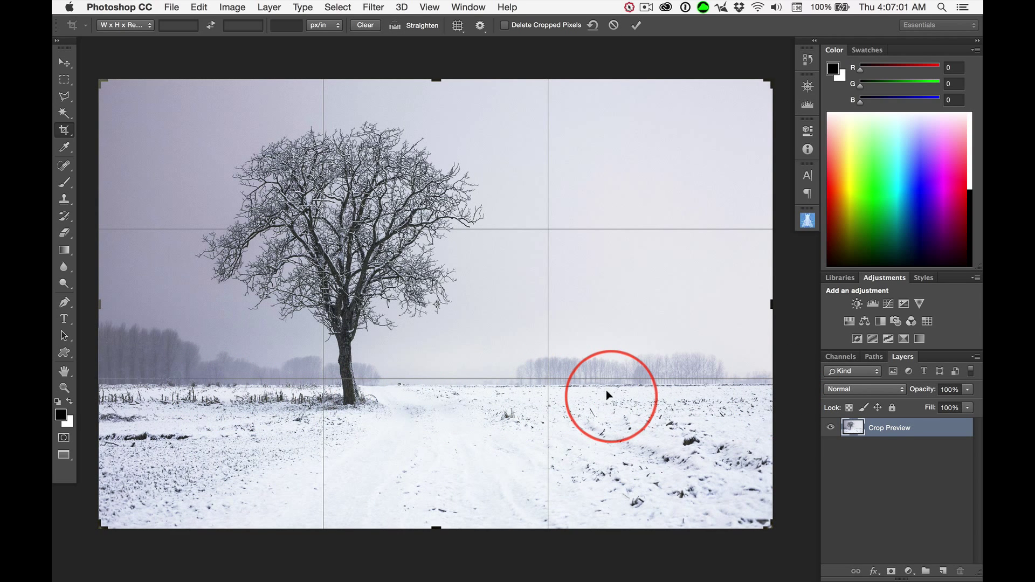
{"action": "key", "text": "Return"}
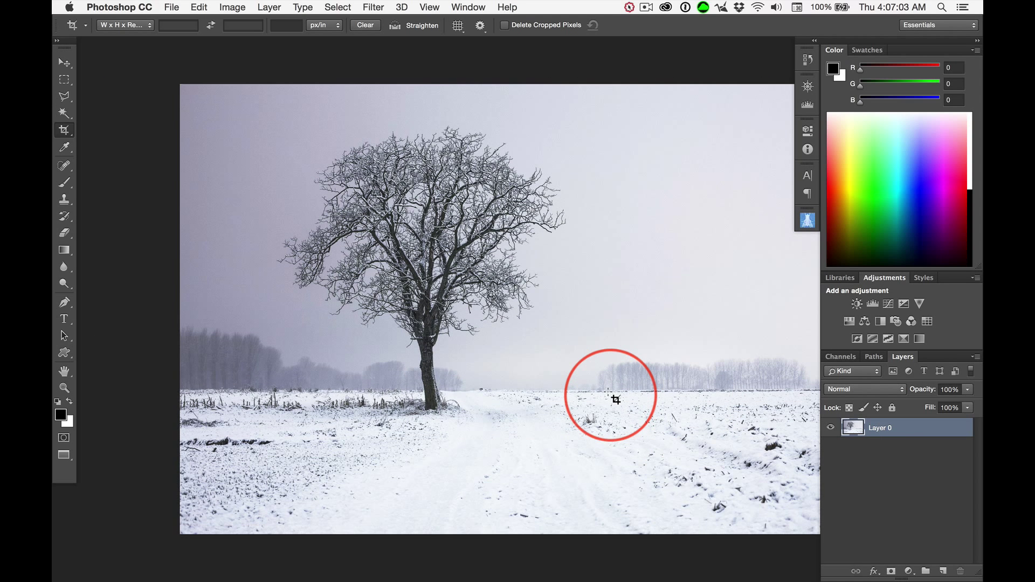
Step: Crop the image to the 13 x 19 in 300 ppi preset, shifting the photo so that more of the tree is kept
{"action": "left_click_drag", "start_coordinate": [578, 358], "coordinate": [504, 361]}
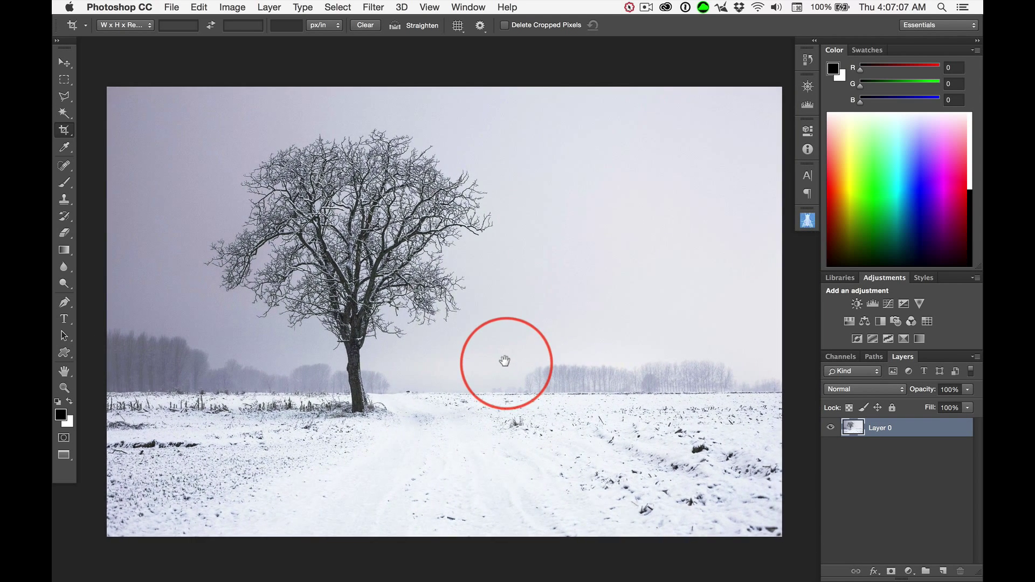
{"action": "left_click", "coordinate": [74, 27]}
{"action": "left_click", "coordinate": [133, 119]}
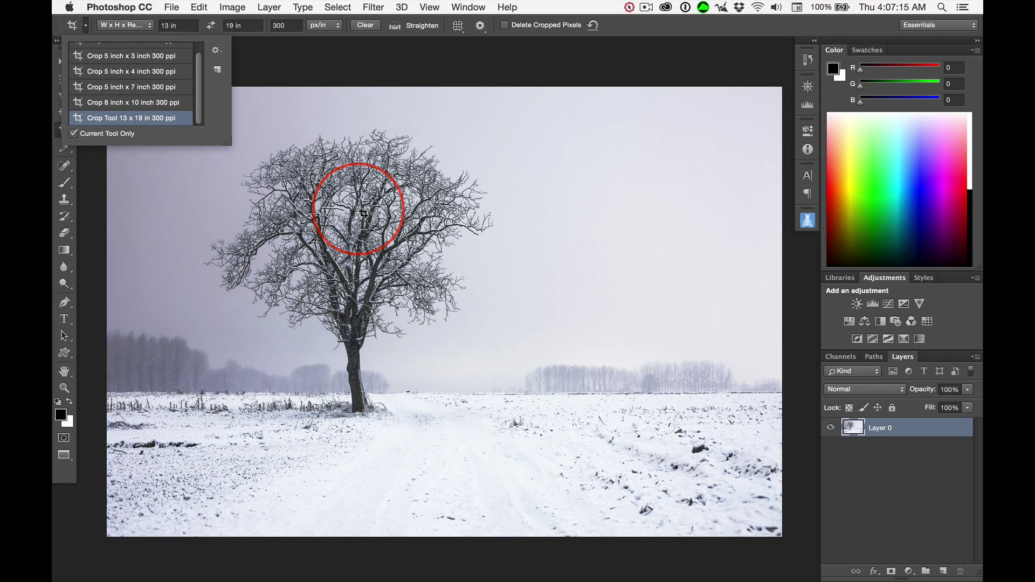
{"action": "left_click", "coordinate": [364, 214]}
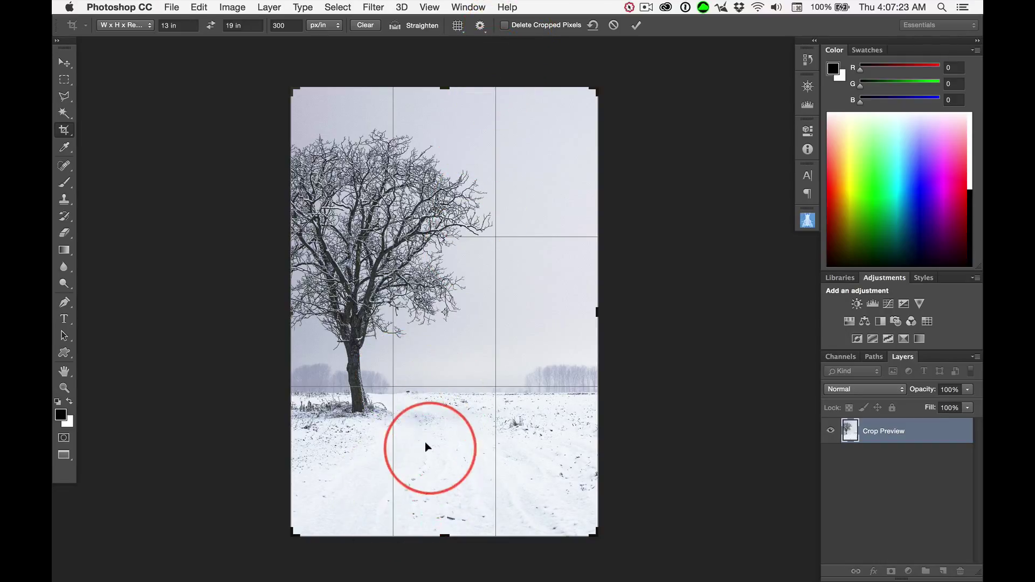
{"action": "left_click_drag", "start_coordinate": [425, 442], "coordinate": [454, 442]}
{"action": "key", "text": "shift"}
{"action": "key", "text": "Return"}
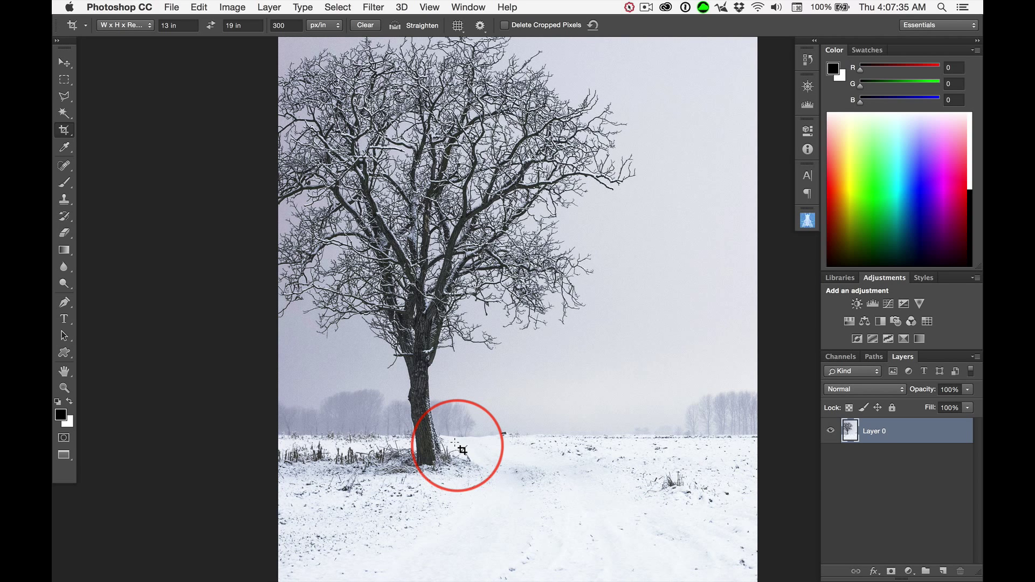
Step: Extend the canvas height to 6100 pixels with the anchor at bottom centre, adding space above the tree
{"action": "key", "text": "super+0"}
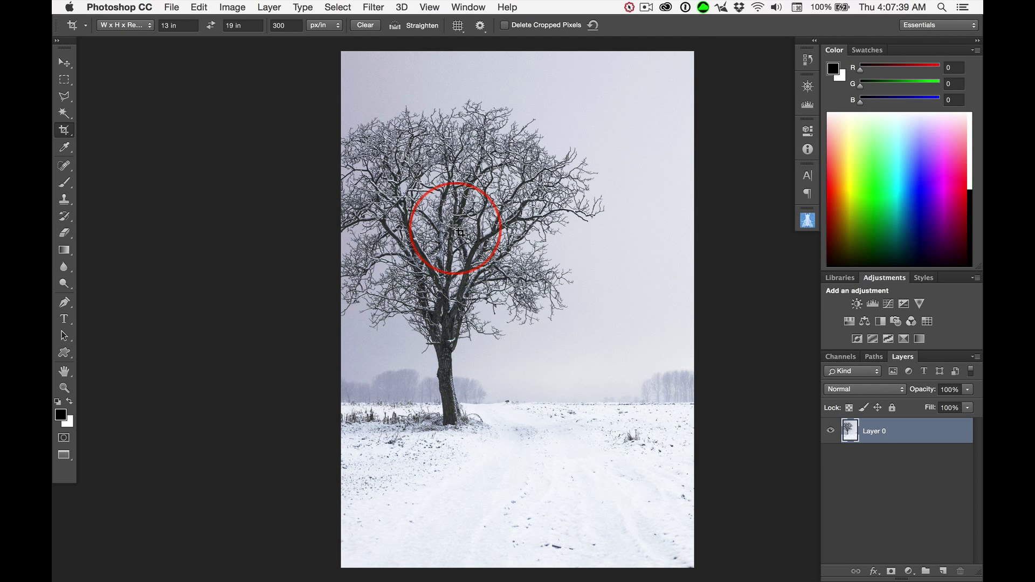
{"action": "key", "text": "super+minus"}
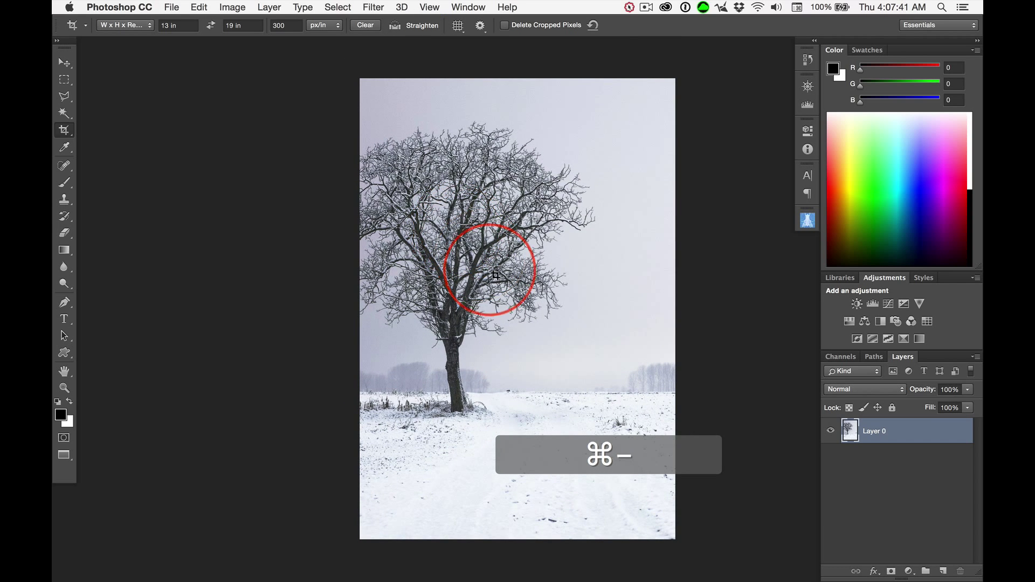
{"action": "left_click_drag", "start_coordinate": [478, 363], "coordinate": [418, 403]}
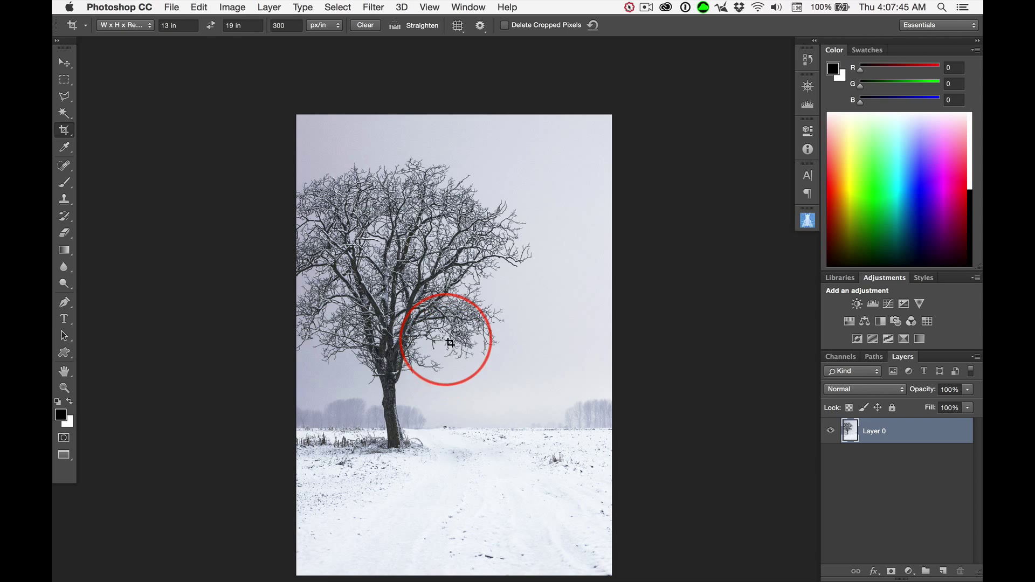
{"action": "left_click", "coordinate": [232, 8]}
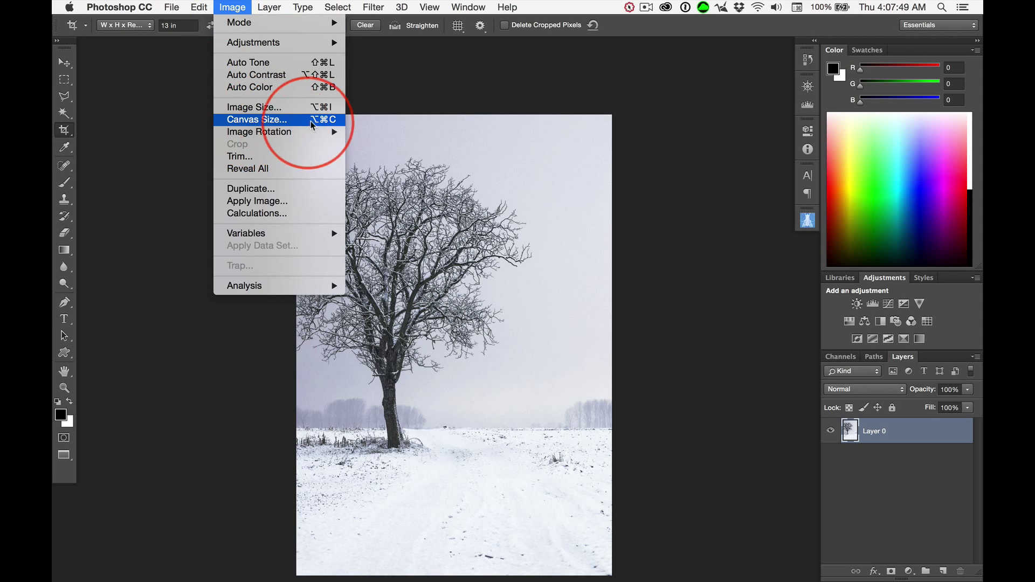
{"action": "left_click", "coordinate": [237, 7]}
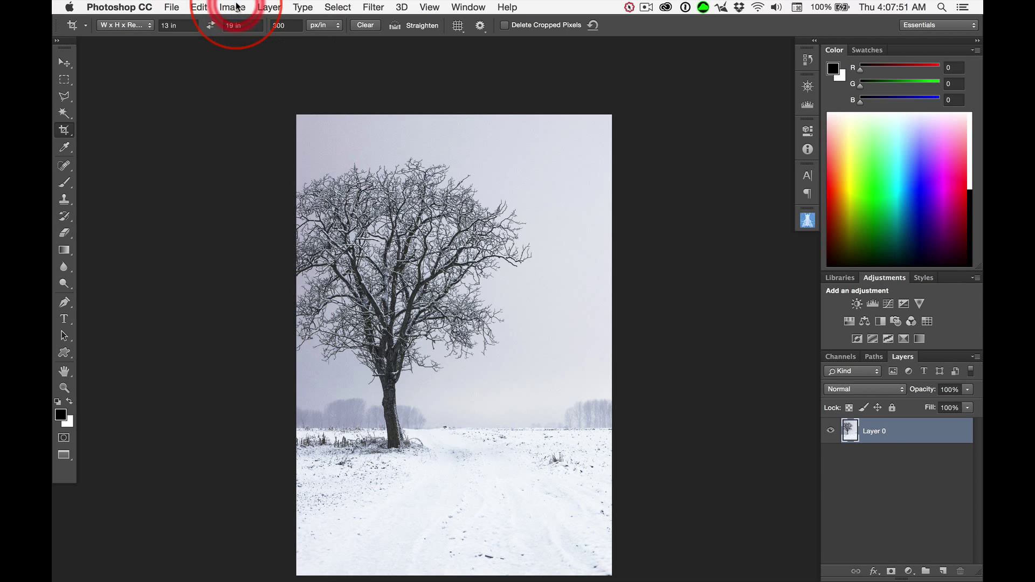
{"action": "key", "text": "alt+super+c"}
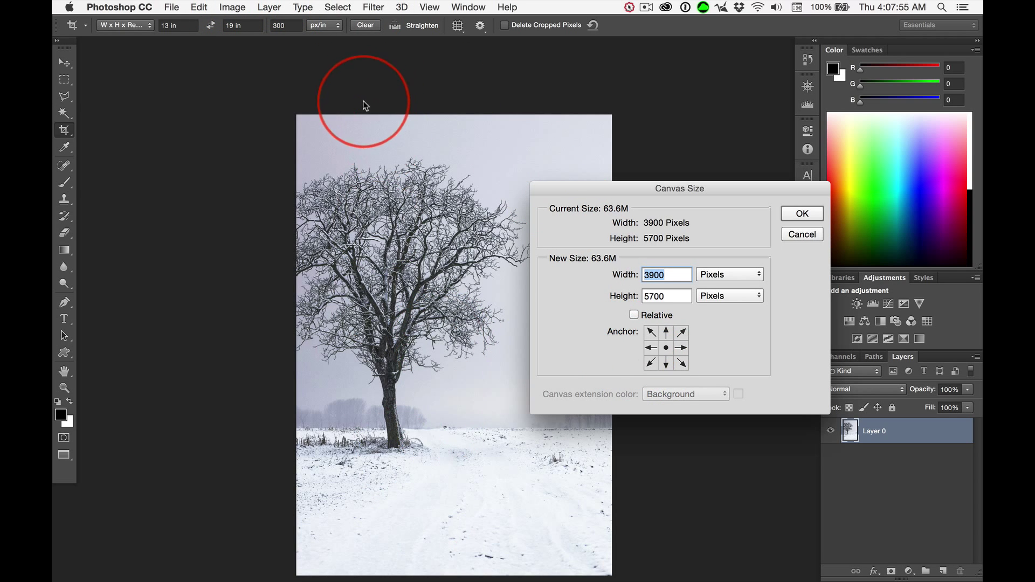
{"action": "left_click", "coordinate": [666, 364]}
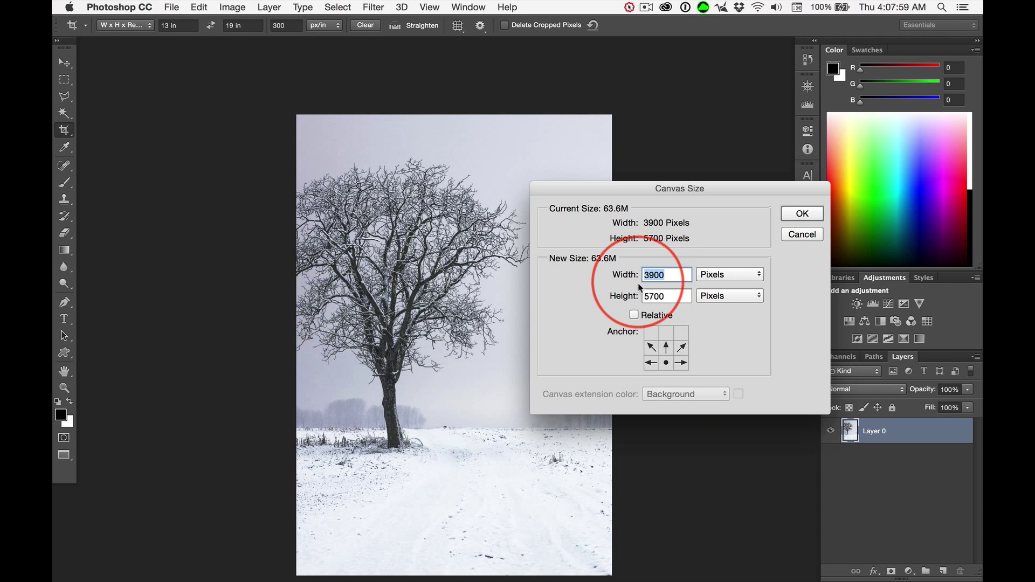
{"action": "left_click", "coordinate": [653, 297]}
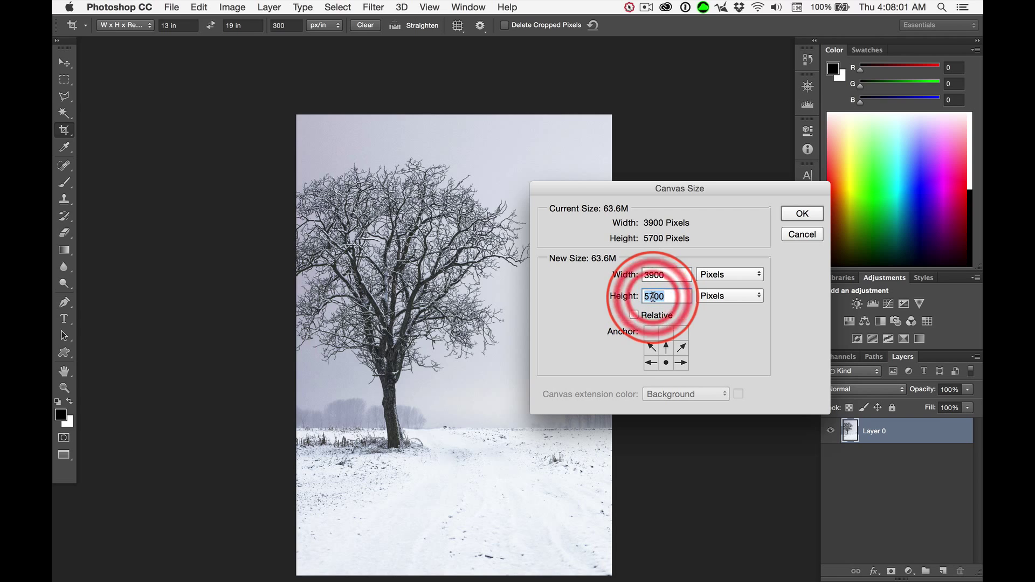
{"action": "left_click", "coordinate": [653, 296]}
{"action": "left_click_drag", "start_coordinate": [643, 297], "coordinate": [655, 297]}
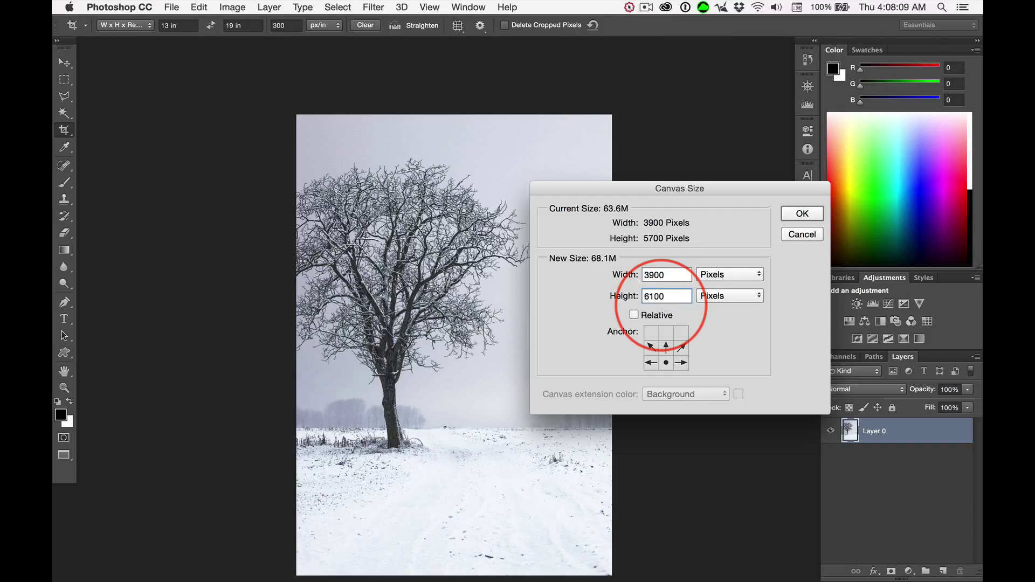
{"action": "type", "text": "61"}
{"action": "key", "text": "Return"}
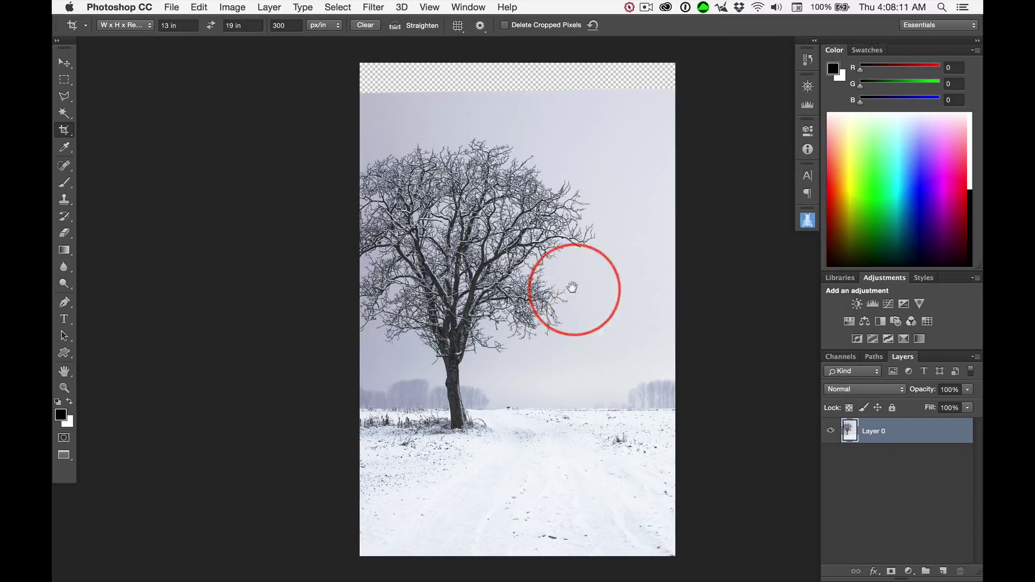
Step: Select the transparent strip along the canvas's upper edge, about 3900 by 383 px, and fill it using Content-Aware
{"action": "left_click_drag", "start_coordinate": [573, 286], "coordinate": [502, 295]}
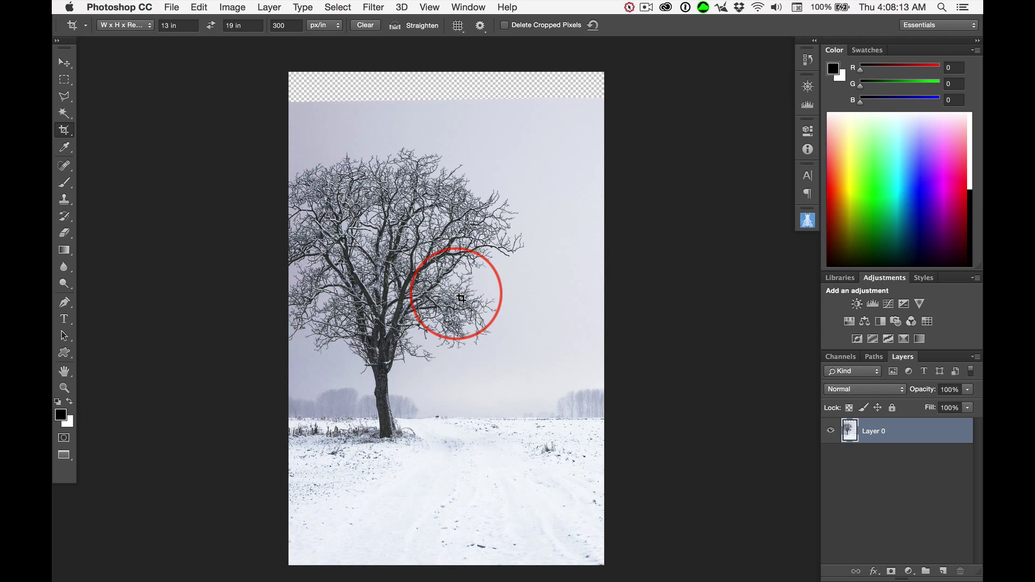
{"action": "key", "text": "m"}
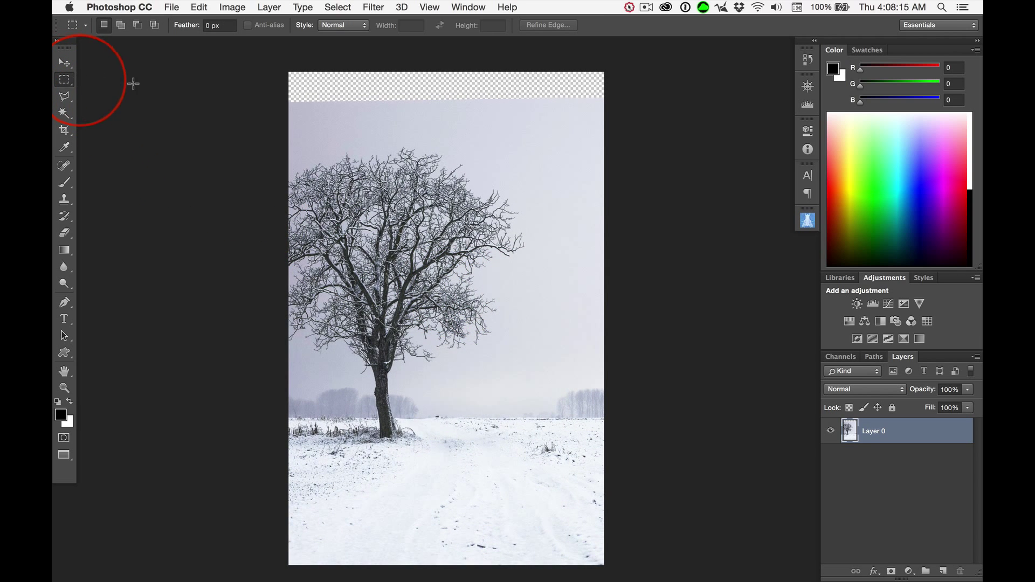
{"action": "left_click_drag", "start_coordinate": [260, 54], "coordinate": [668, 100]}
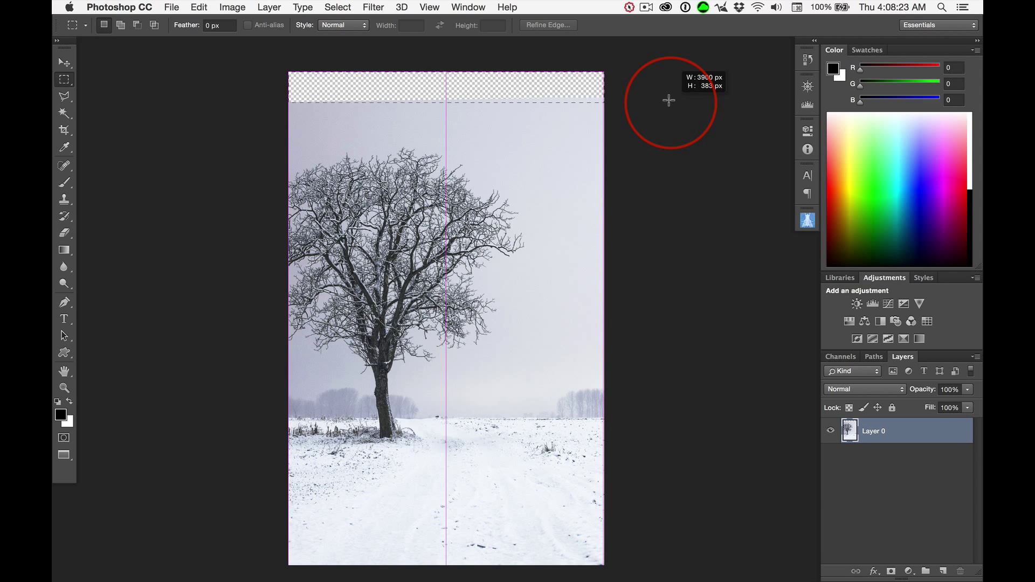
{"action": "left_click_drag", "start_coordinate": [668, 101], "coordinate": [668, 101]}
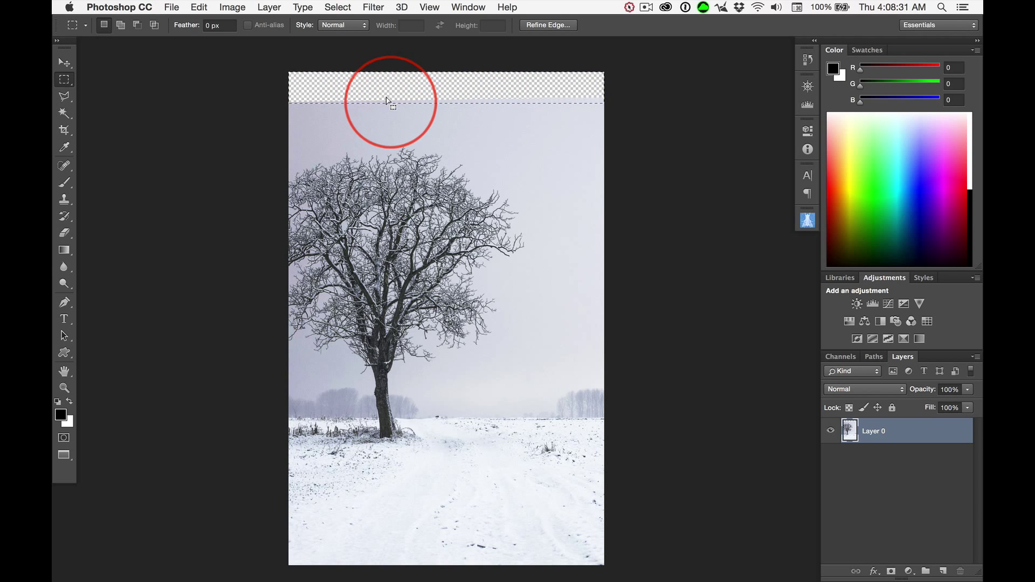
{"action": "key", "text": "shift+BackSpace"}
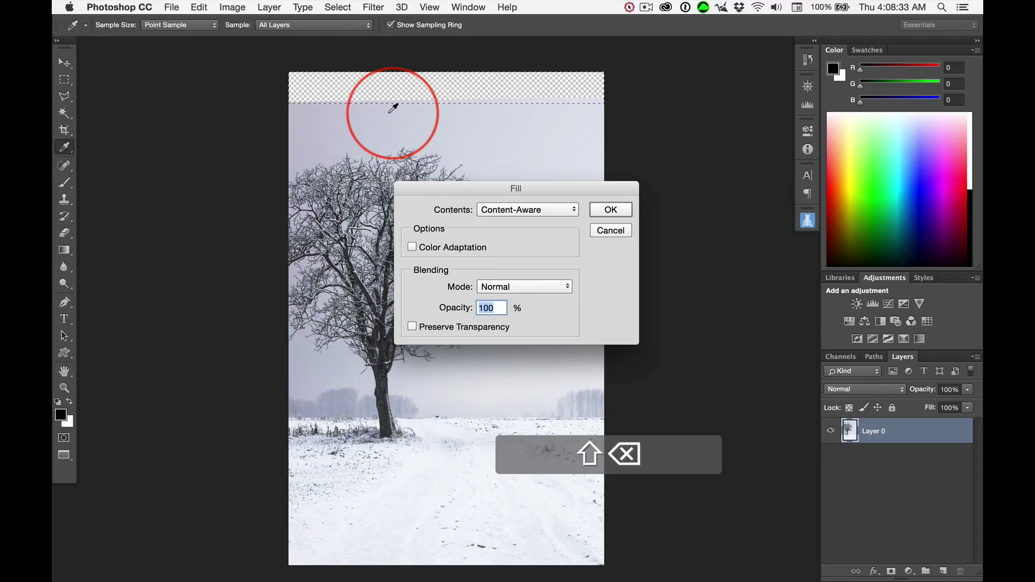
{"action": "key", "text": "Return"}
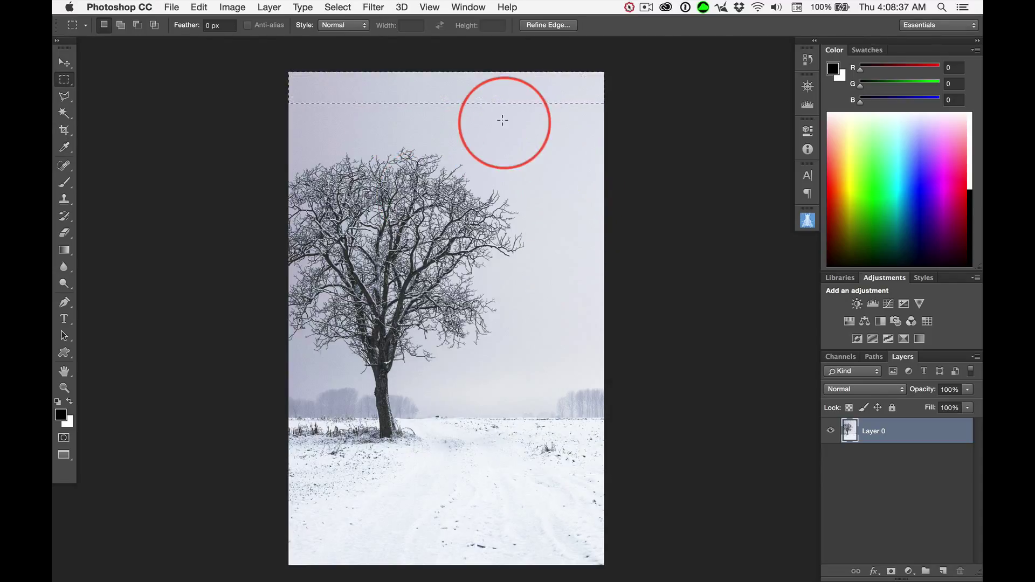
{"action": "key", "text": "super+d"}
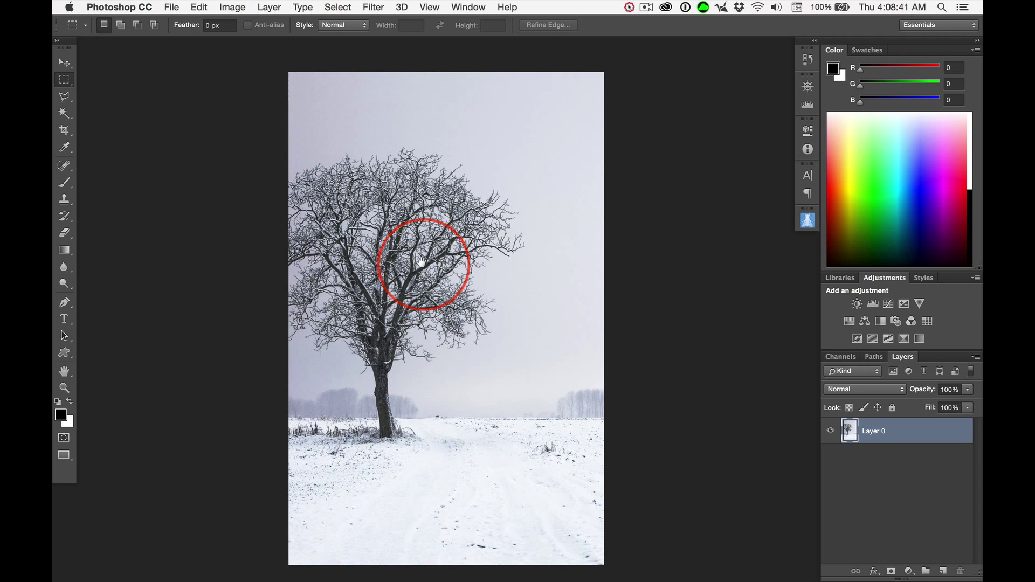
Step: Reduce the canvas height to 5700 pixels with the anchor at top centre, accepting the clipping
{"action": "scroll", "coordinate": [421, 264], "scroll_direction": "right", "scroll_amount": 3}
{"action": "scroll", "coordinate": [394, 256], "scroll_direction": "right", "scroll_amount": 1}
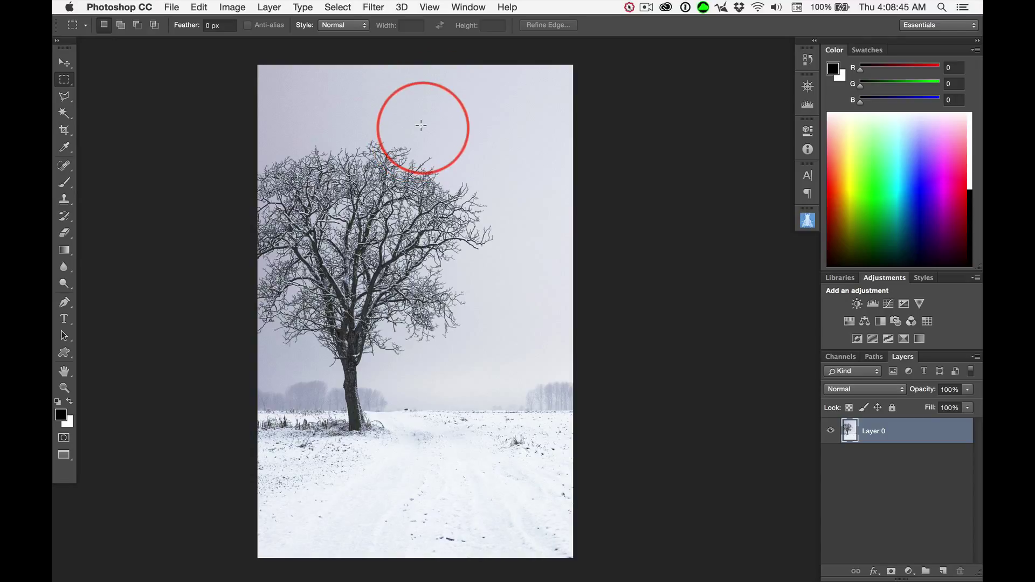
{"action": "key", "text": "alt+super"}
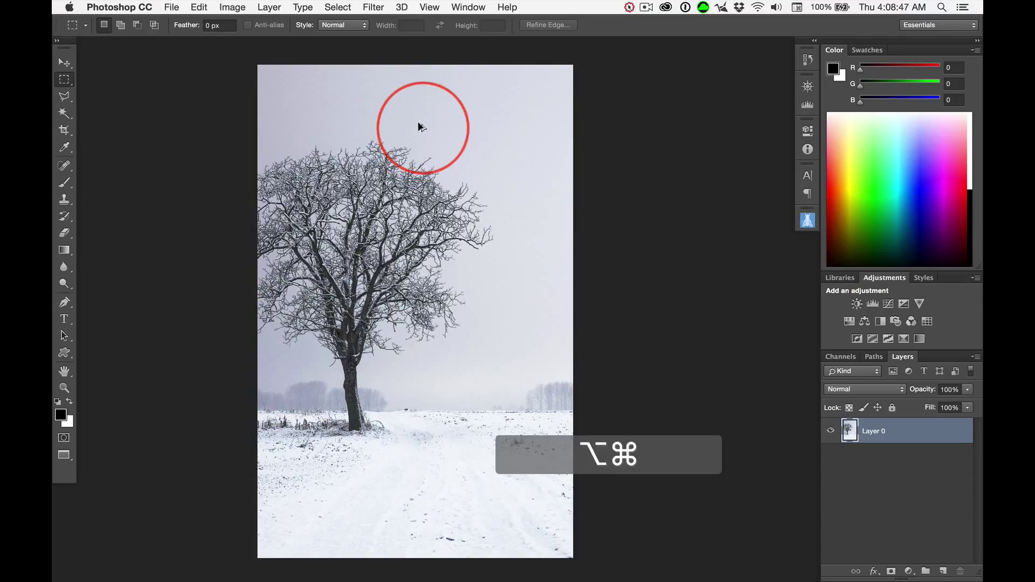
{"action": "key", "text": "alt+super+c"}
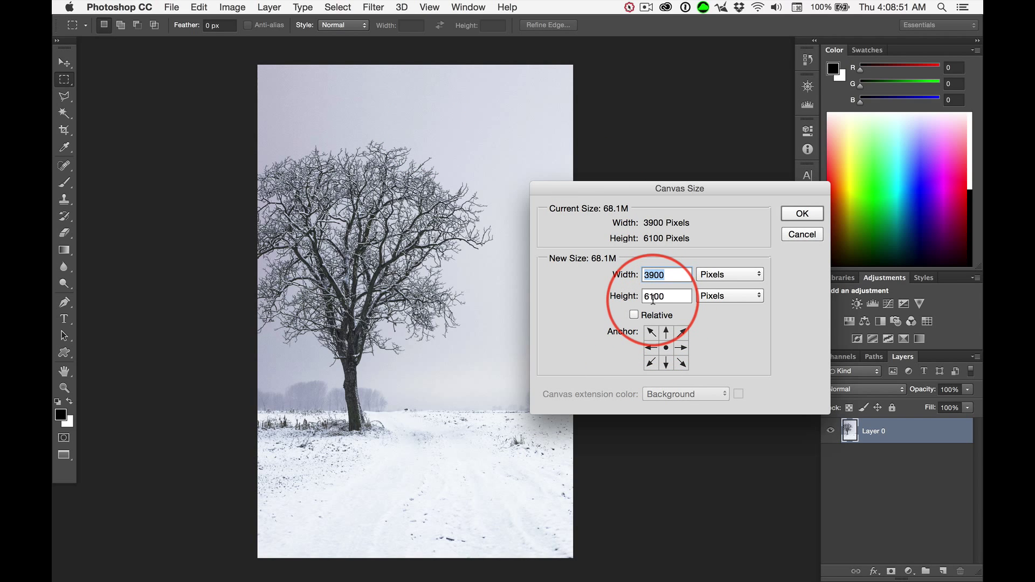
{"action": "left_click", "coordinate": [666, 333]}
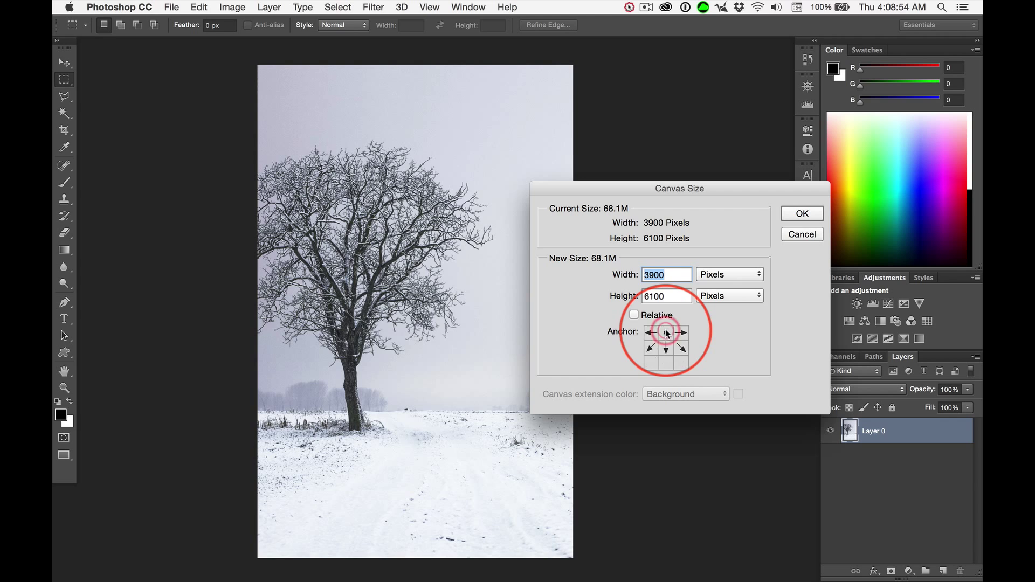
{"action": "double_click", "coordinate": [654, 296]}
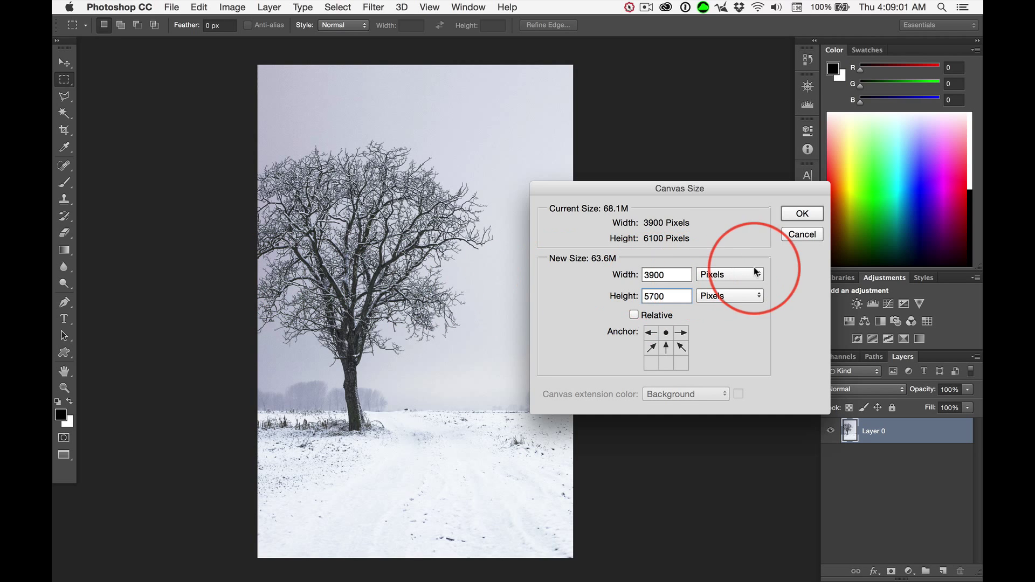
{"action": "left_click", "coordinate": [803, 214]}
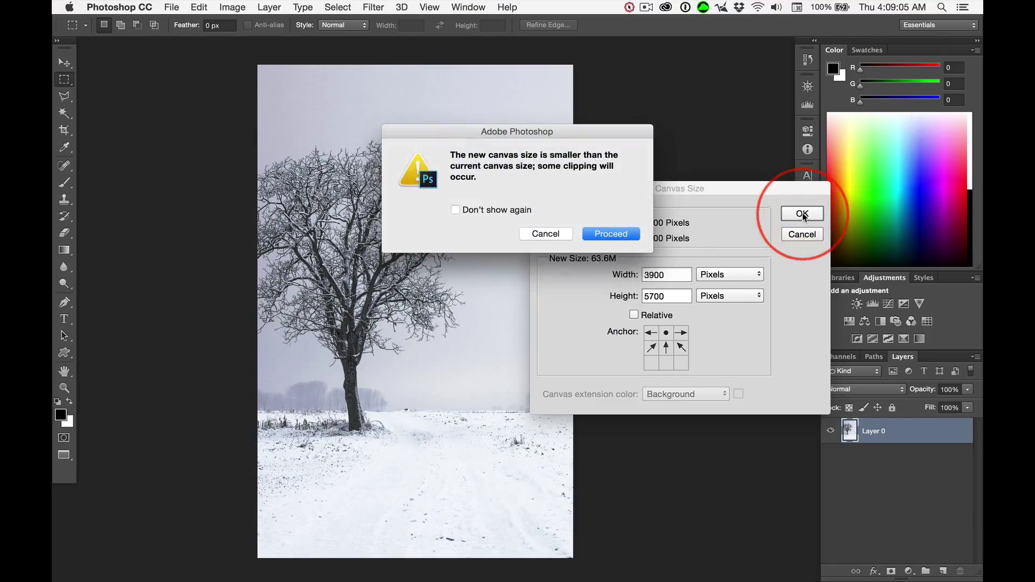
{"action": "left_click", "coordinate": [617, 234]}
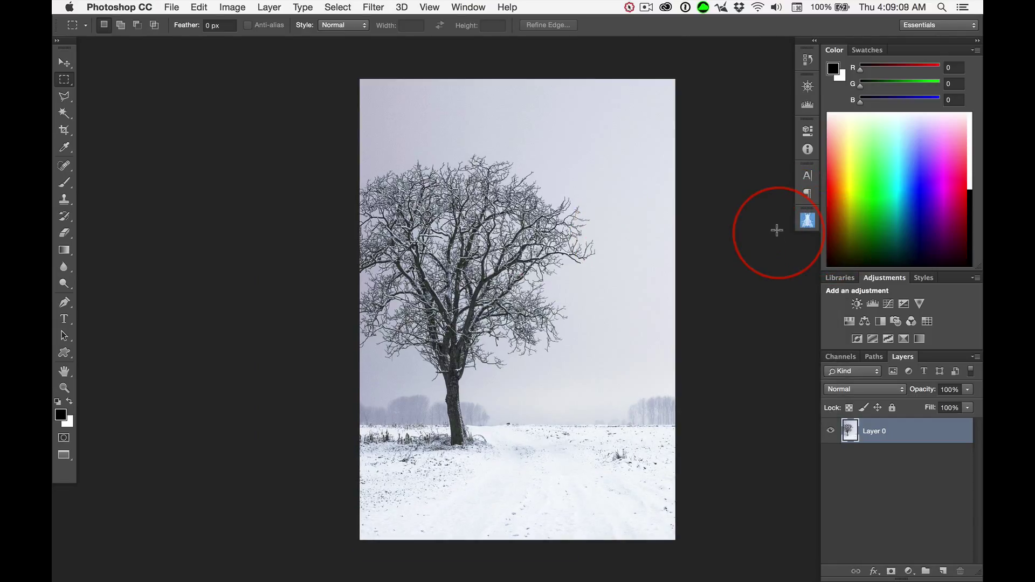
Step: Check the canvas width and height in inches
{"action": "key", "text": "alt+super"}
{"action": "key", "text": "alt+super+c"}
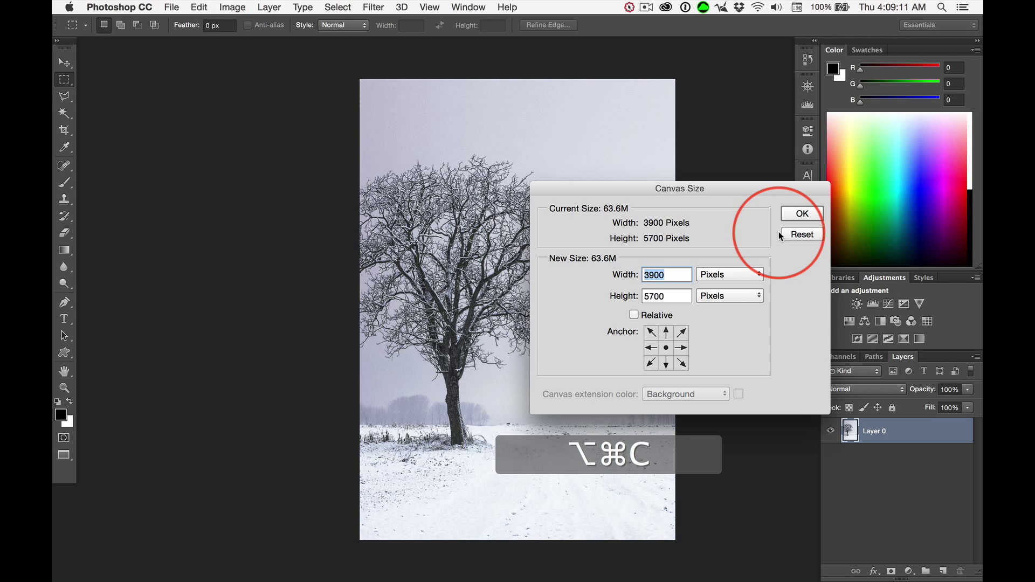
{"action": "left_click", "coordinate": [729, 274]}
{"action": "left_click", "coordinate": [725, 286]}
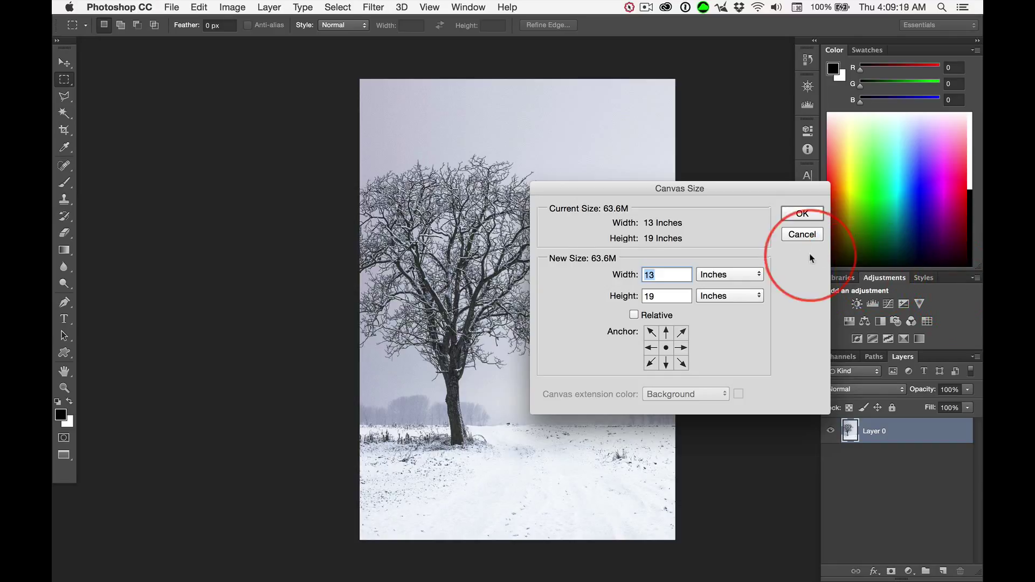
{"action": "left_click", "coordinate": [803, 213]}
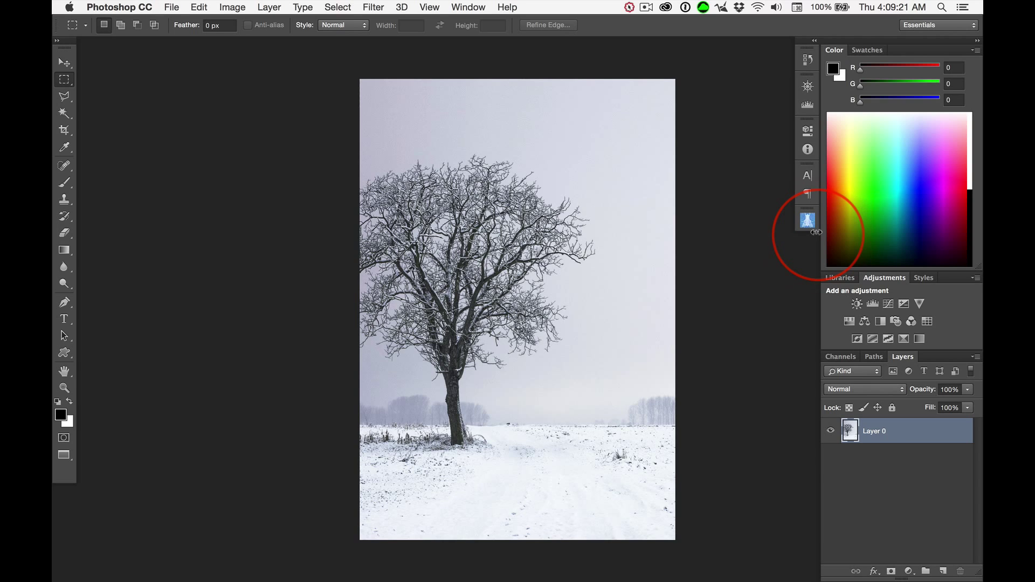
Step: Examine the image's pixel dimensions and resolution without resizing it
{"action": "key", "text": "alt+super+i"}
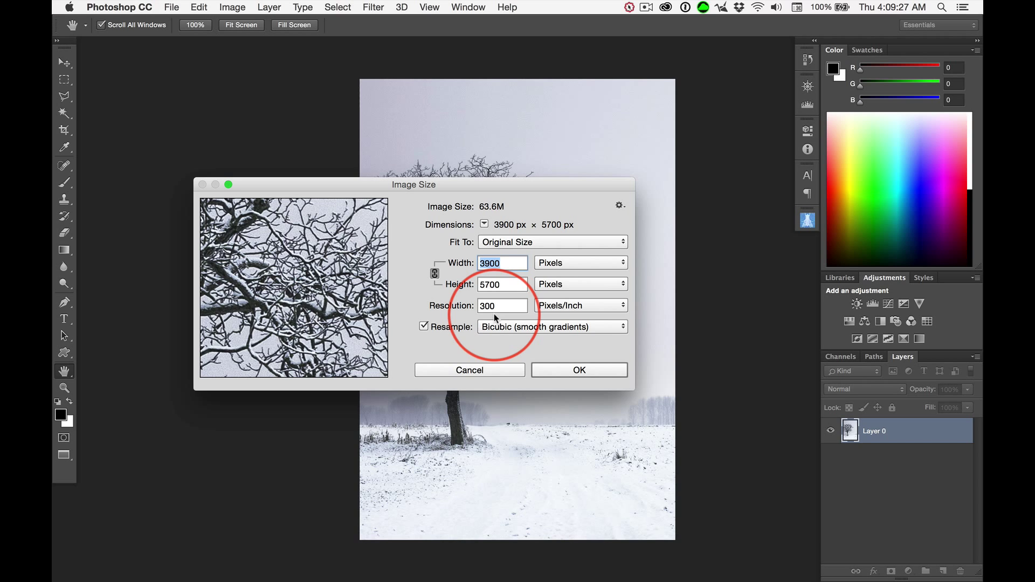
{"action": "left_click", "coordinate": [481, 371]}
{"action": "key", "text": "m"}
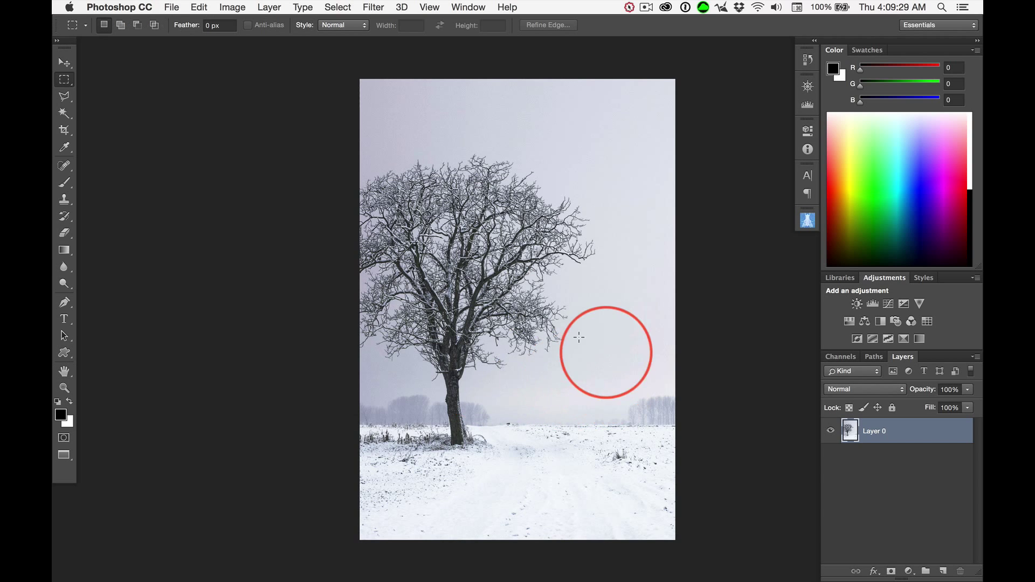
Step: Add a new empty layer above the tree photo layer
{"action": "left_click_drag", "start_coordinate": [495, 287], "coordinate": [421, 284]}
{"action": "left_click", "coordinate": [64, 62]}
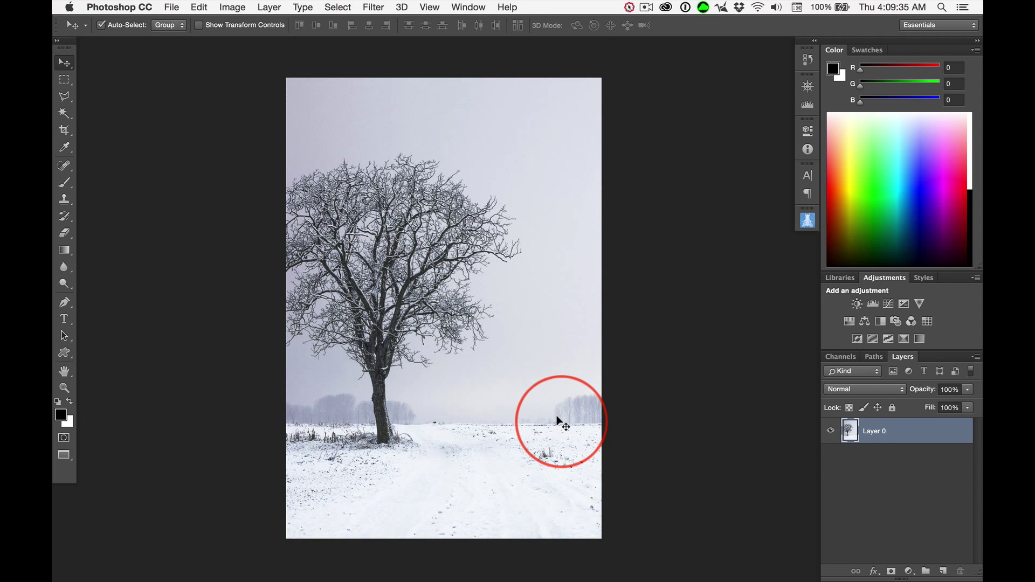
{"action": "left_click", "coordinate": [943, 571]}
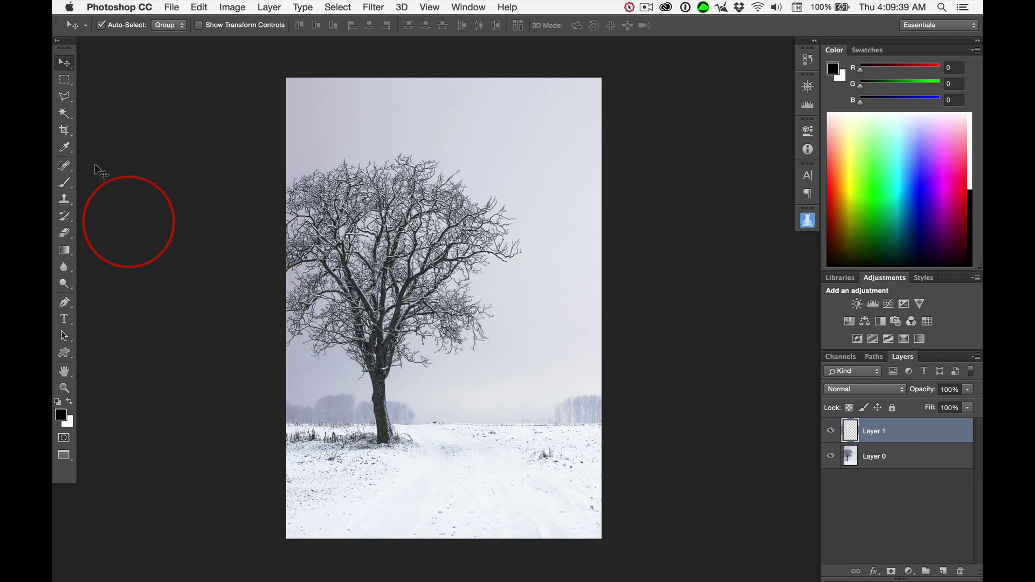